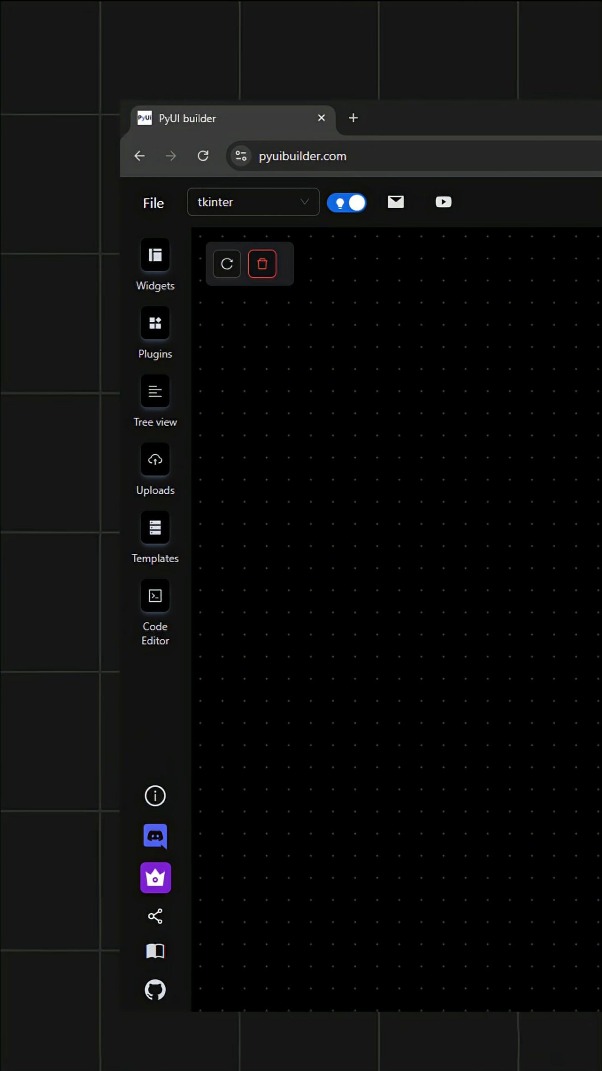
# Step: Keep tkinter as the design framework and browse the widget and Calendar plugin lists
pyautogui.click(299, 209)
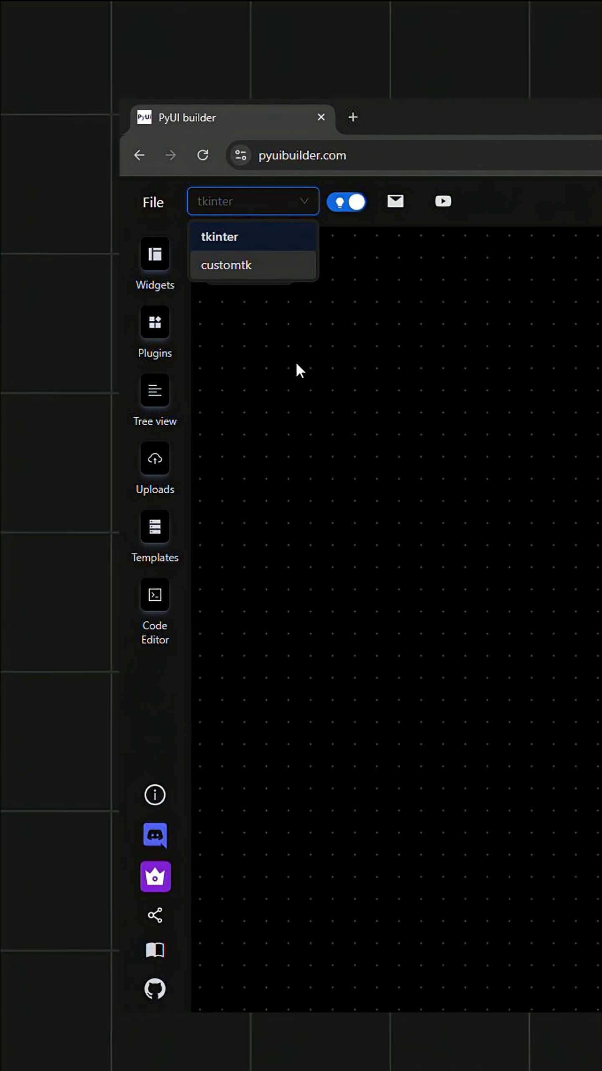
pyautogui.click(250, 239)
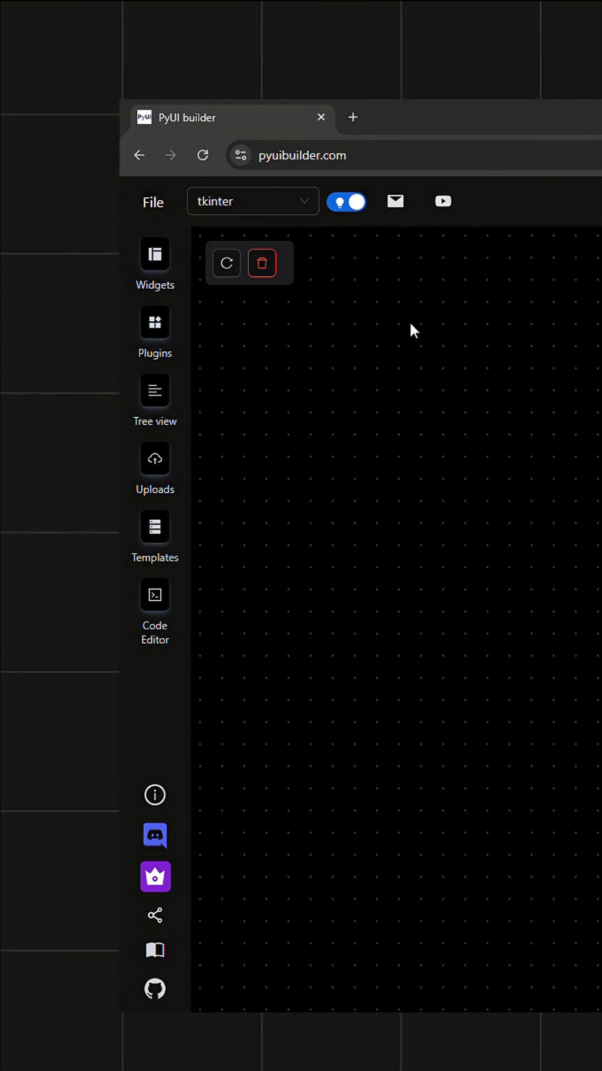
pyautogui.click(155, 256)
pyautogui.moveTo(440, 399)
pyautogui.mouseDown()
pyautogui.moveTo(433, 444)
pyautogui.moveTo(438, 575)
pyautogui.moveTo(451, 689)
pyautogui.mouseUp()
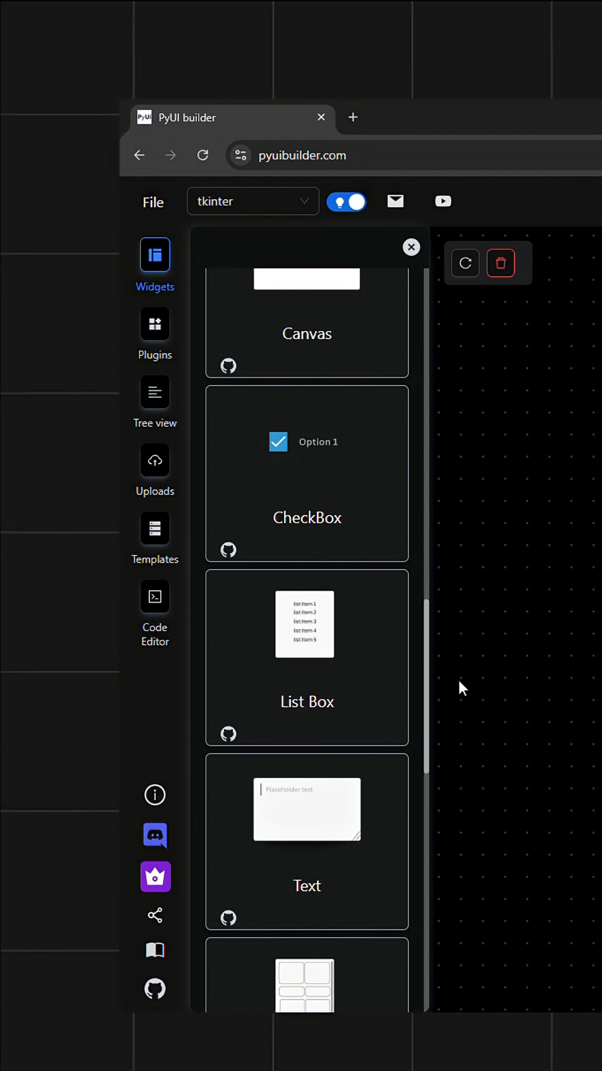
pyautogui.click(411, 247)
pyautogui.click(155, 324)
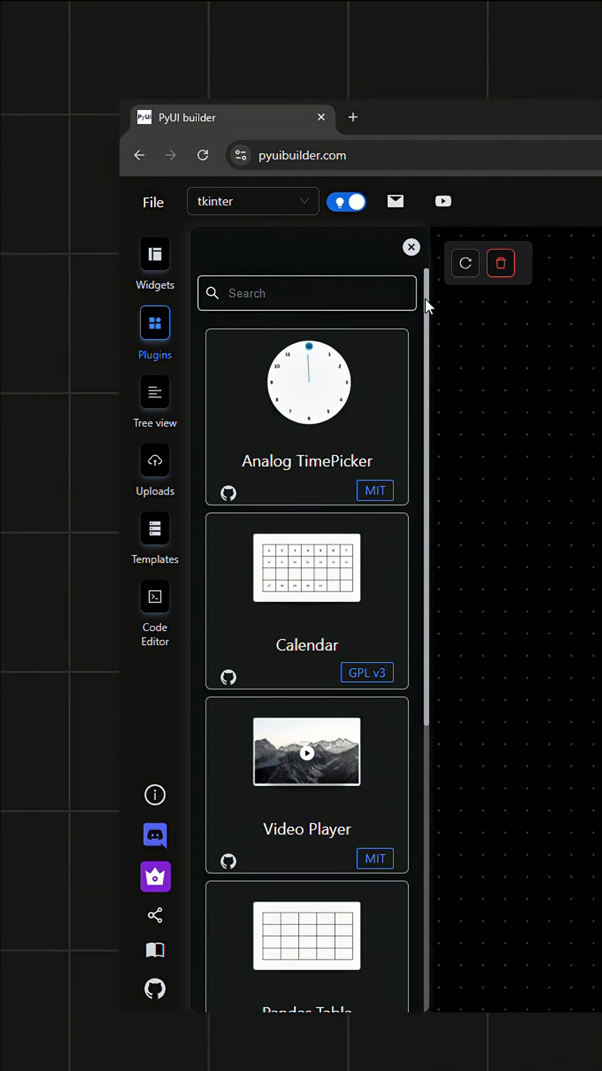
pyautogui.moveTo(425, 298); pyautogui.dragTo(426, 313)
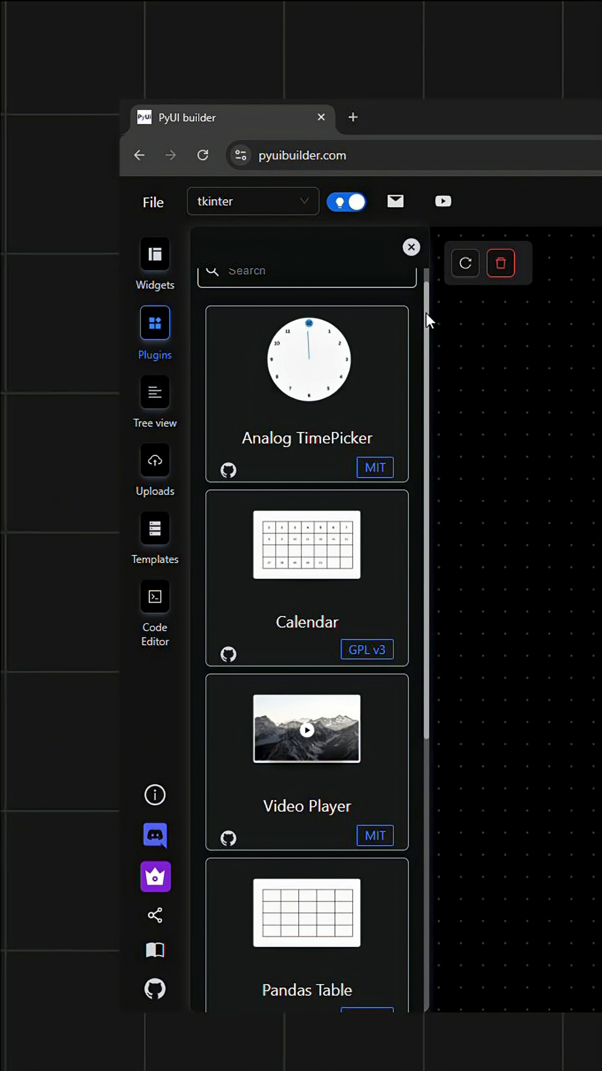
pyautogui.moveTo(426, 312); pyautogui.dragTo(442, 644)
pyautogui.click(411, 247)
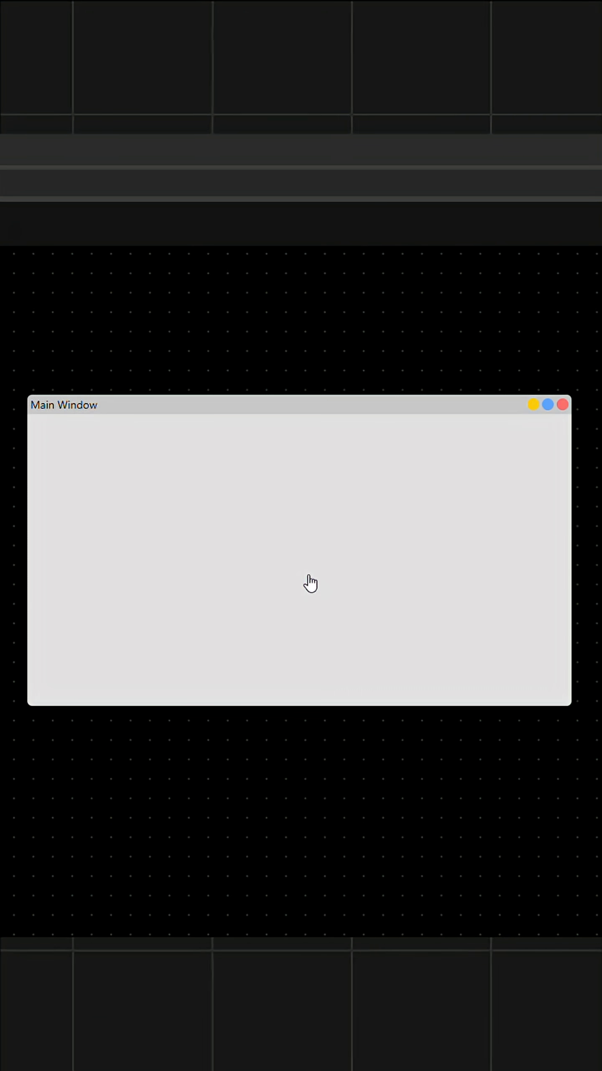
# Step: Give the Main Window a new background colour from its Size and Styling properties
pyautogui.click(310, 583)
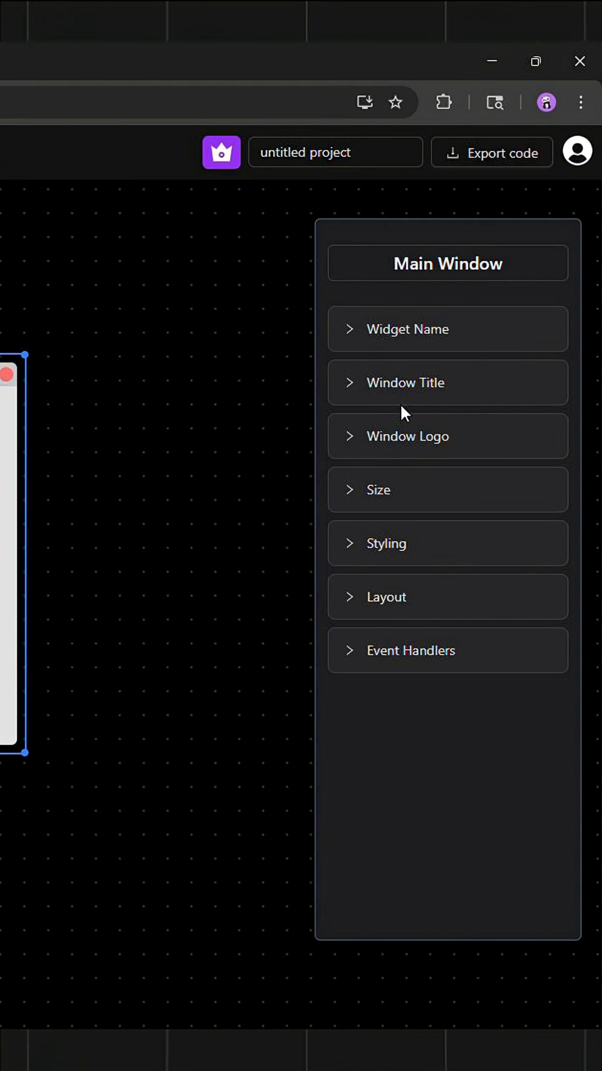
pyautogui.click(418, 489)
pyautogui.click(371, 686)
pyautogui.click(371, 622)
pyautogui.click(259, 649)
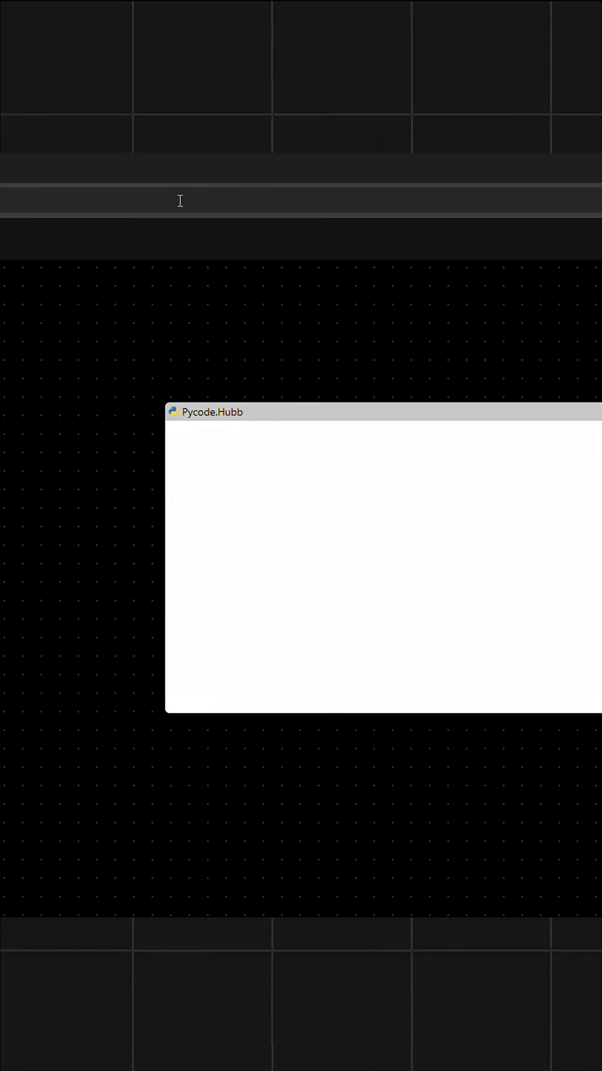
# Step: Load the saved Demo.pyui design from the File menu's Load design option
pyautogui.click(75, 184)
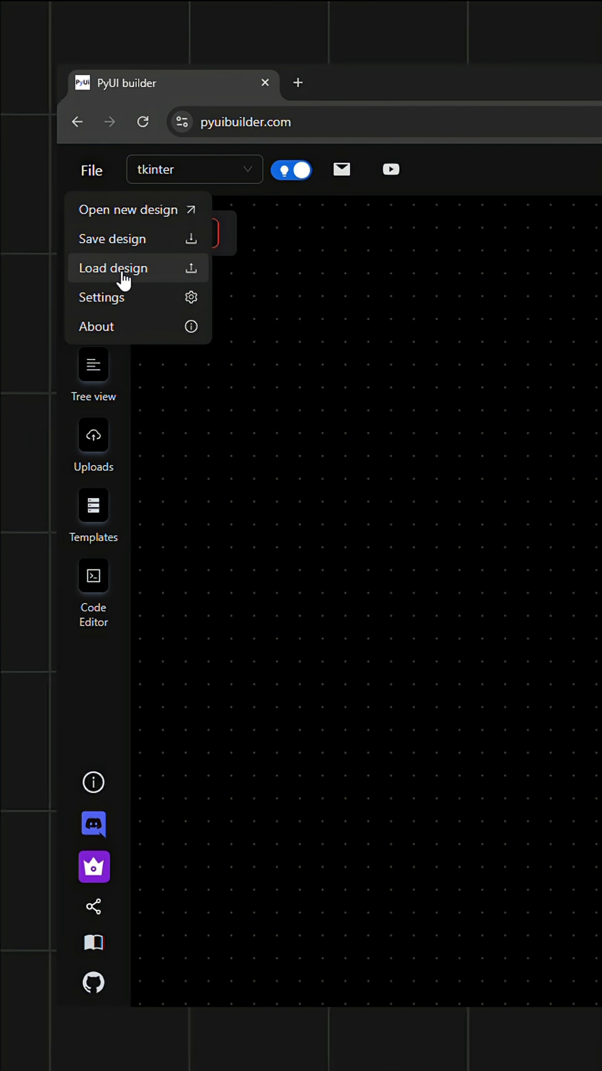
pyautogui.click(122, 276)
pyautogui.click(105, 224)
pyautogui.doubleClick(105, 224)
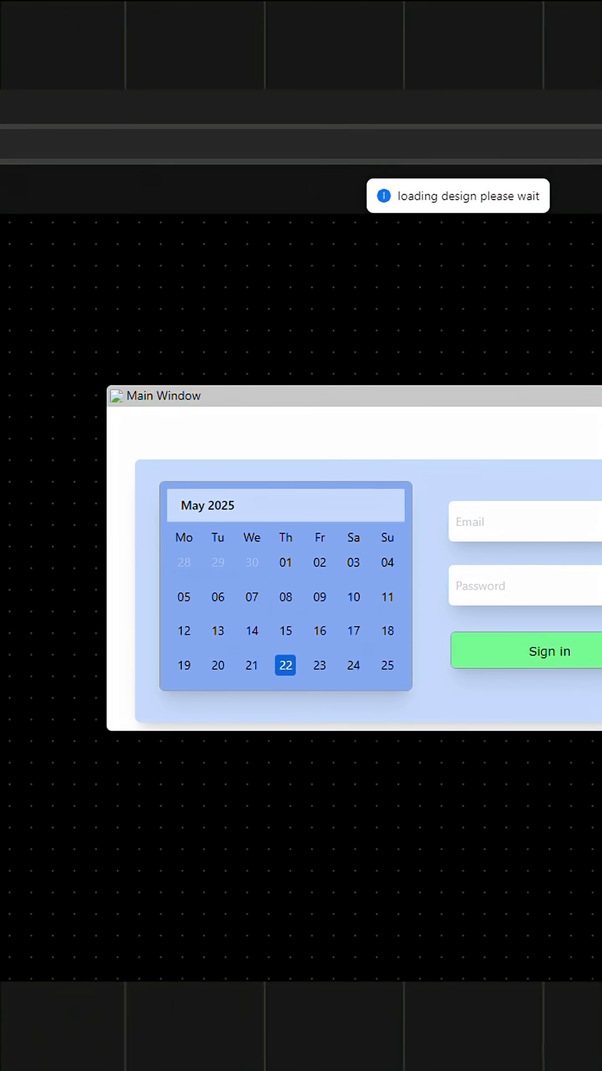